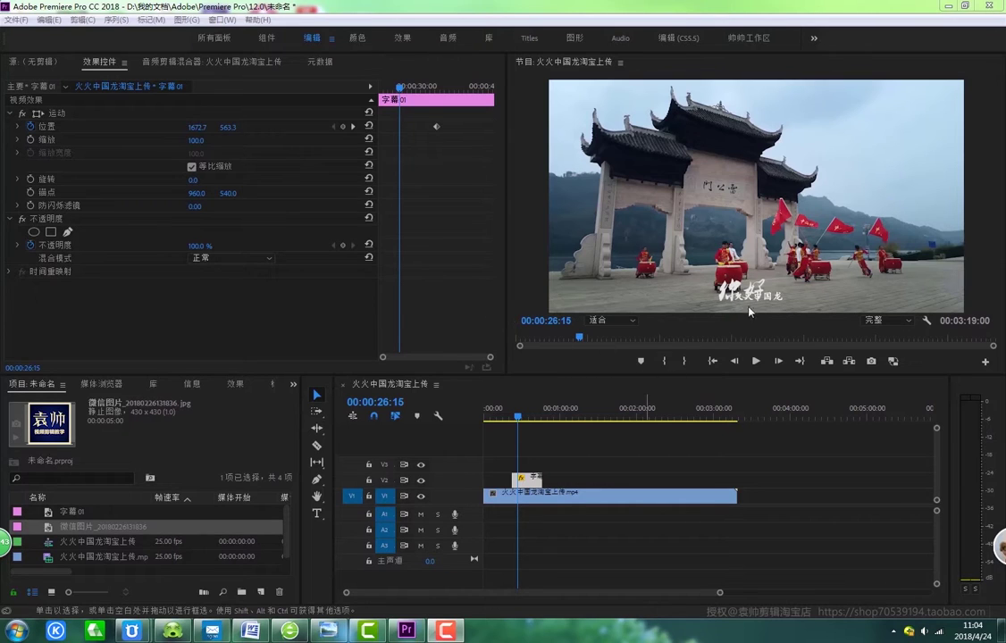
Select the 你好 title clip and drag the title left and up in the frame.
left_click(530, 476)
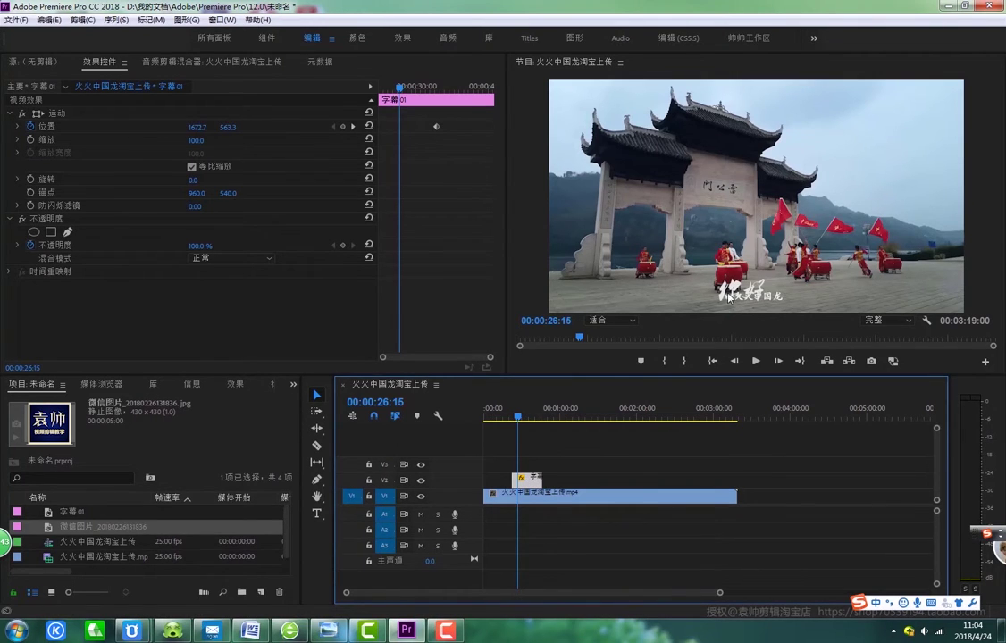
left_click(730, 298)
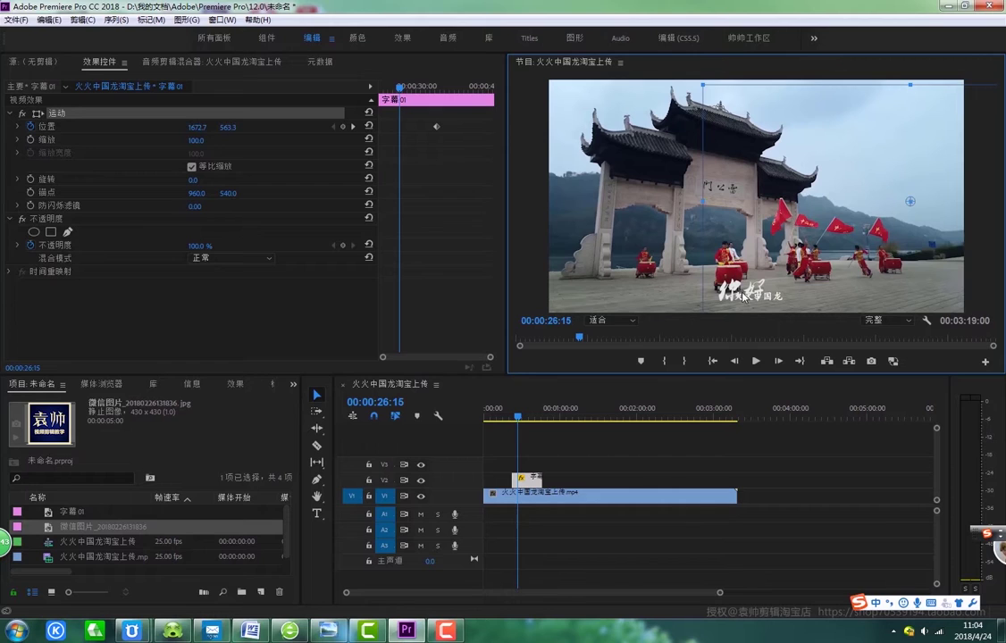
mouse_move(733, 297)
left_mouse_down()
mouse_move(624, 281)
mouse_move(526, 284)
left_mouse_up()
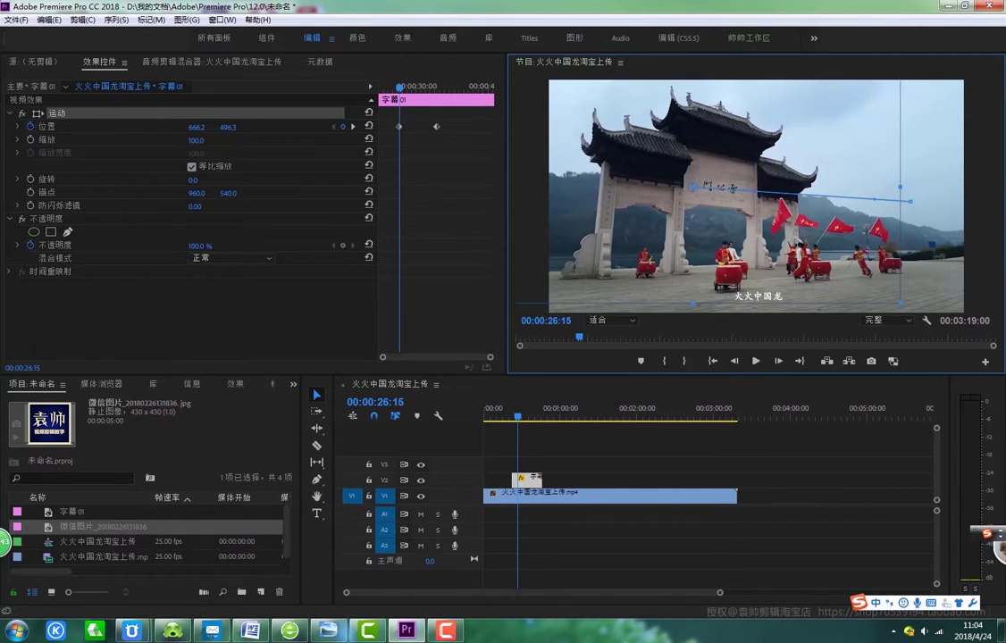
Delete the title's Position keyframes and turn off Position animation, leaving it at 960.0, 540.0.
left_click(455, 112)
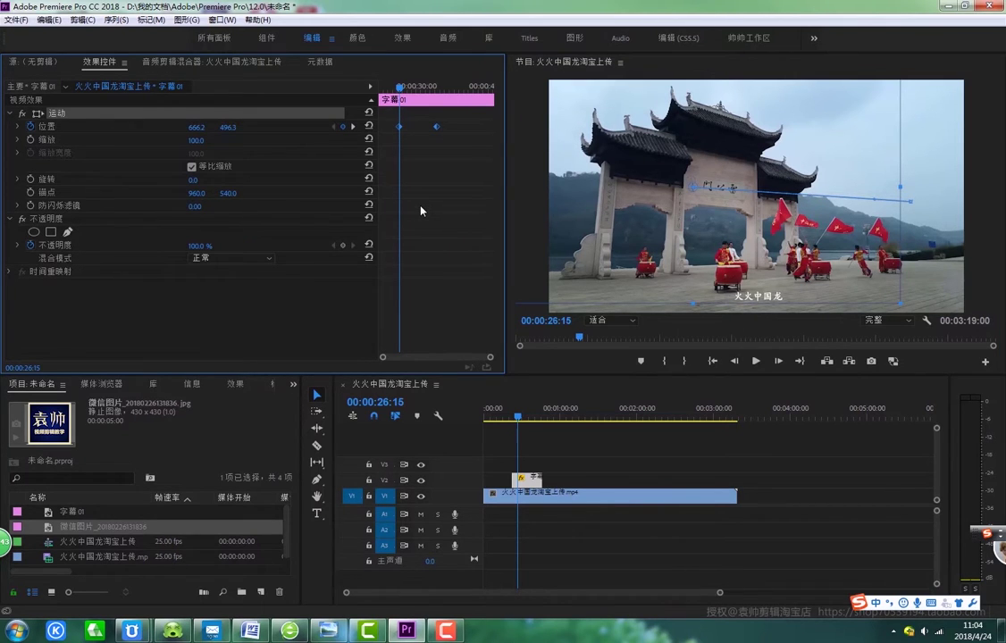
key("Delete")
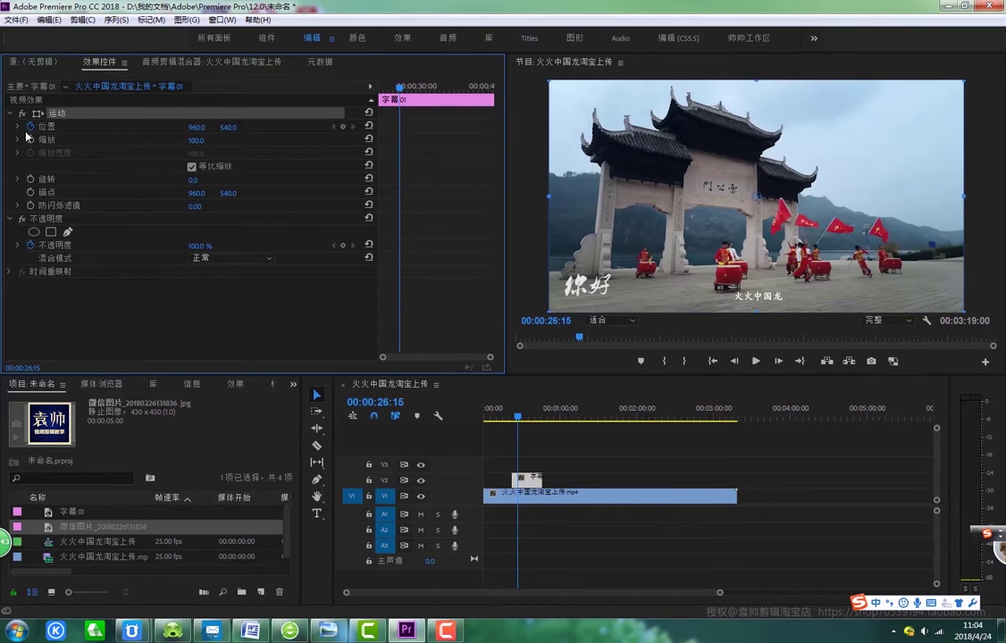
left_click(31, 126)
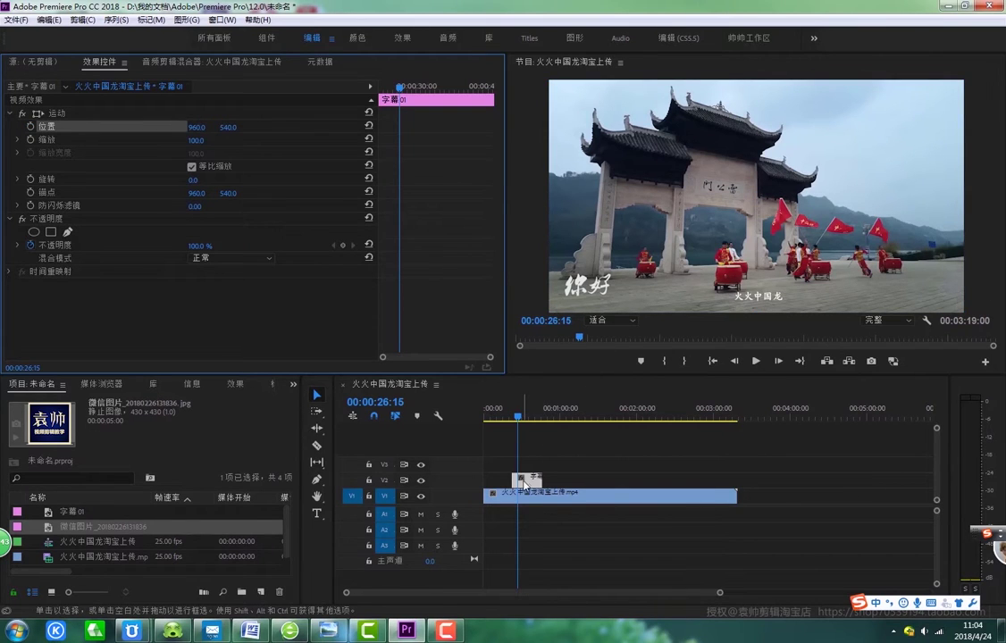
Move the 你好 title clip to 00:00:00:00, rewind the playhead, and trim the clip shorter.
mouse_move(525, 483)
left_mouse_down()
mouse_move(499, 483)
mouse_move(627, 480)
left_mouse_up()
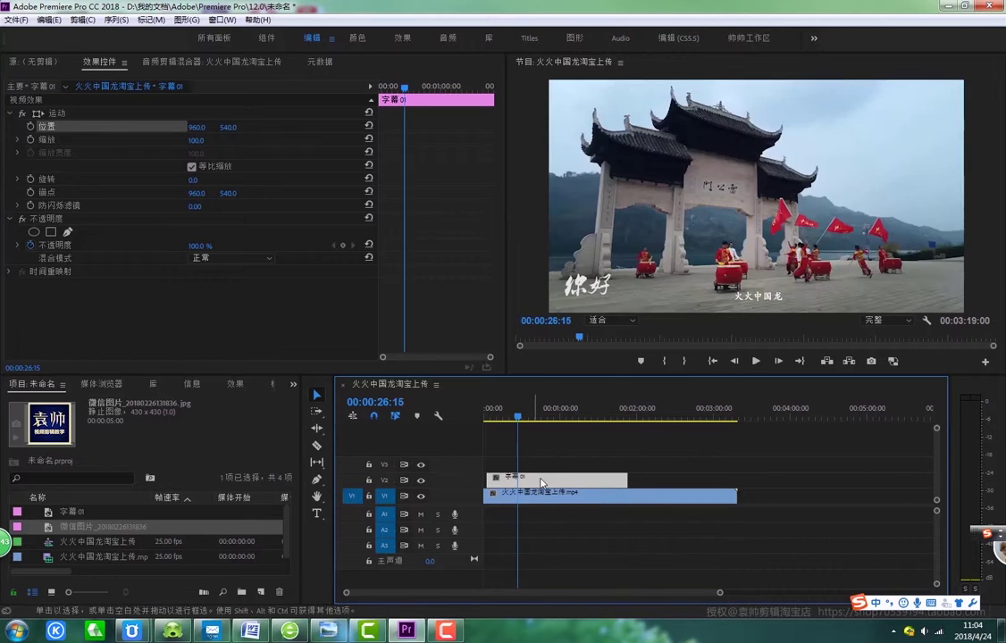
left_click(489, 411)
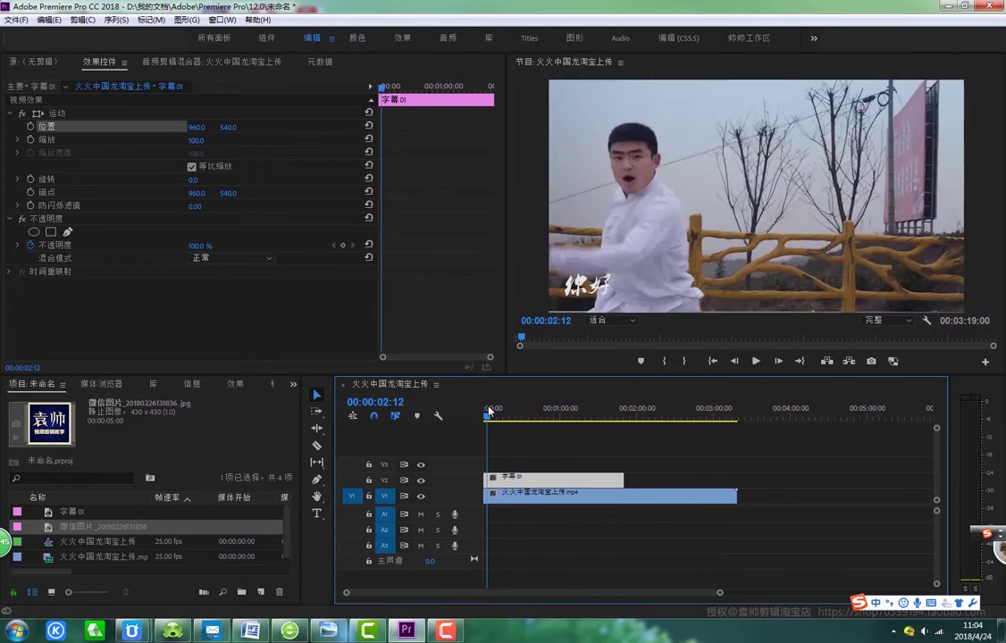
left_click_drag(489, 411, 437, 413)
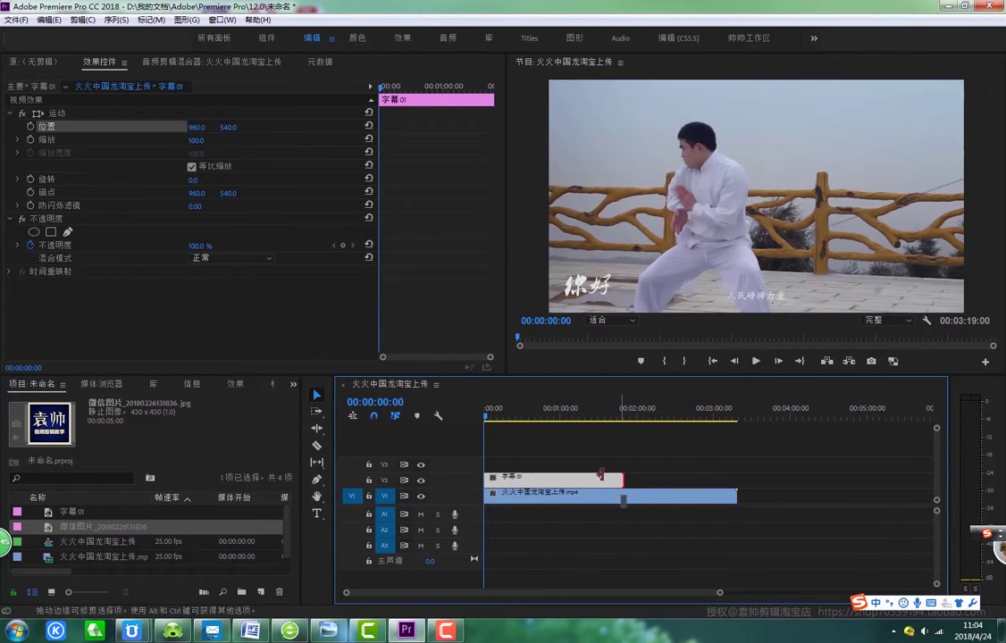
left_click_drag(602, 476, 512, 480)
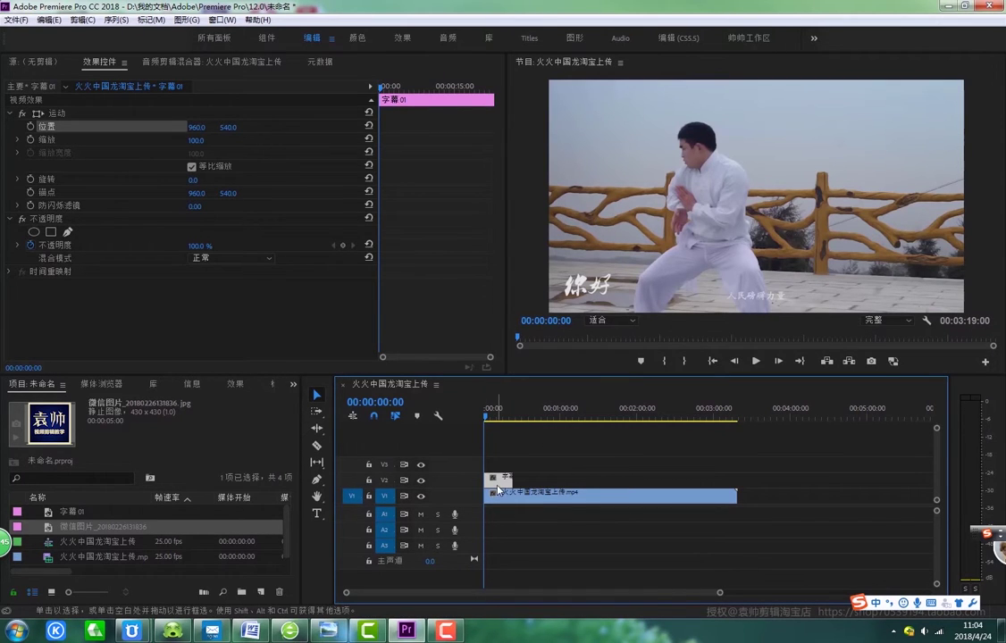
left_click(614, 294)
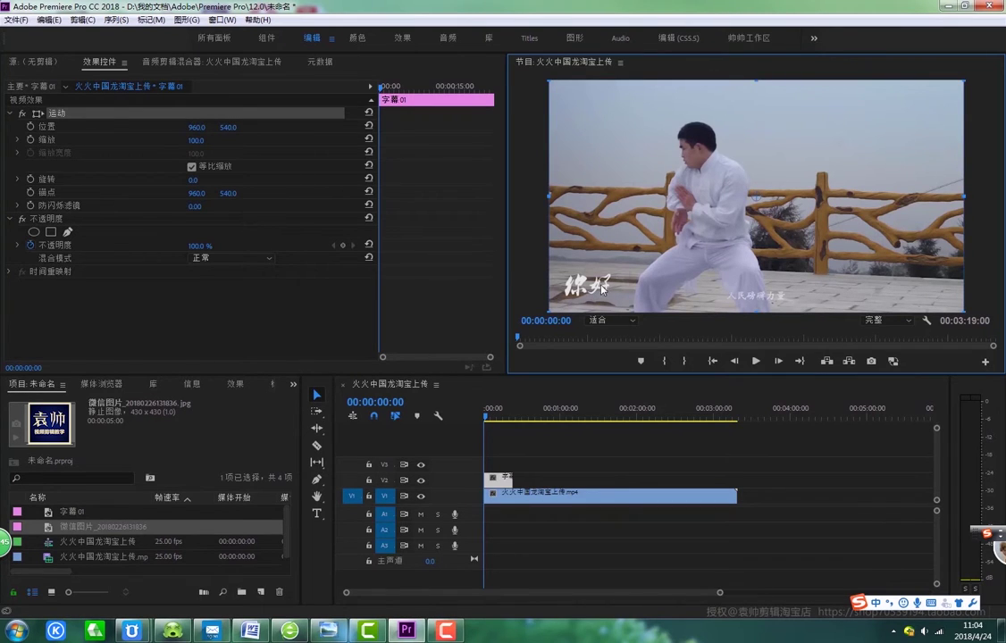
Drag the 你好 title left to Position 663.3, 542.9 and verify the Motion values.
left_click_drag(603, 289, 536, 287)
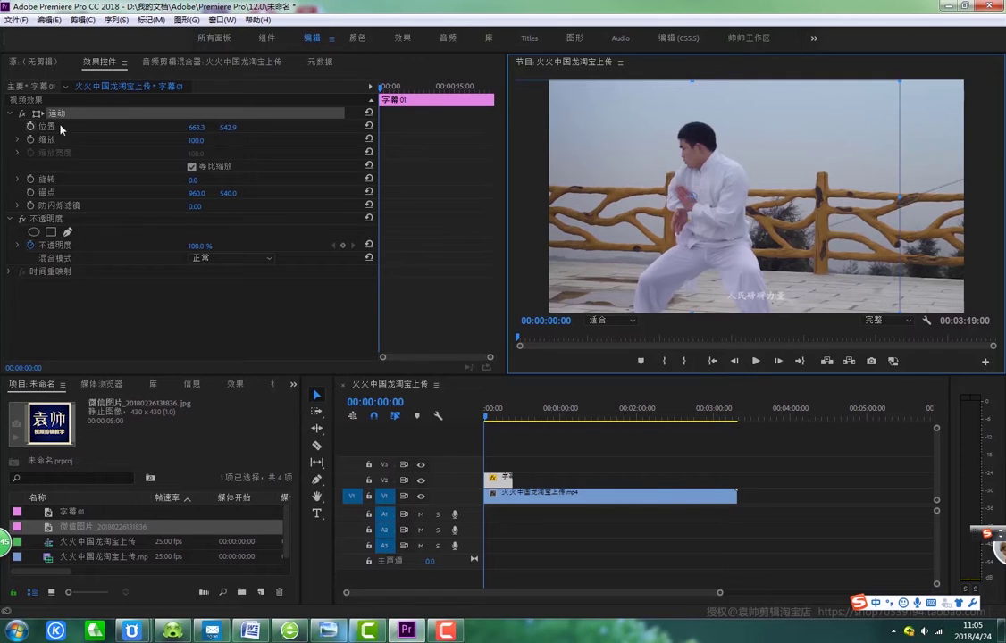
left_click(10, 113)
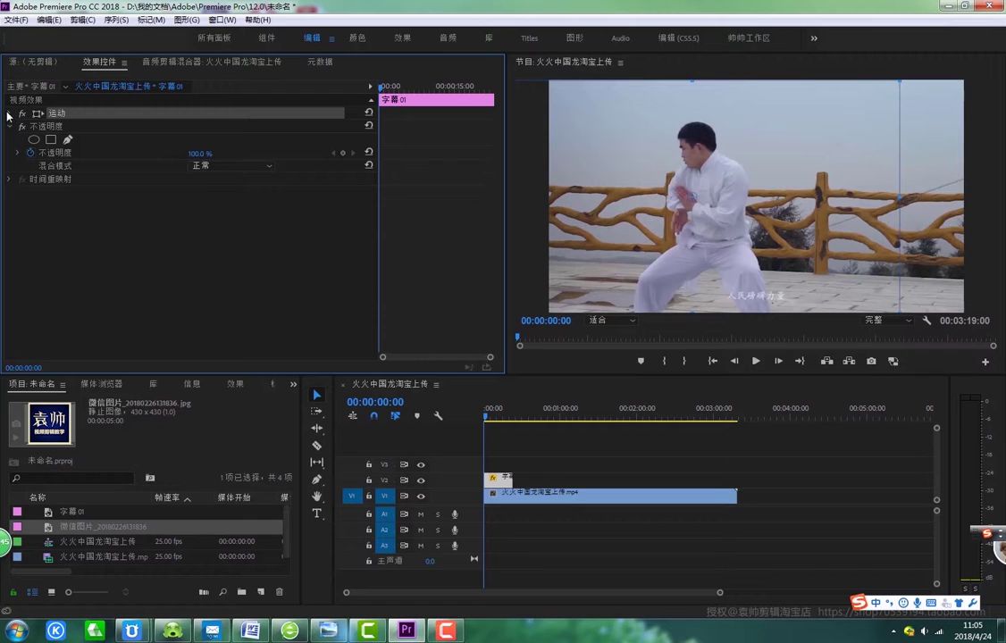
left_click(10, 114)
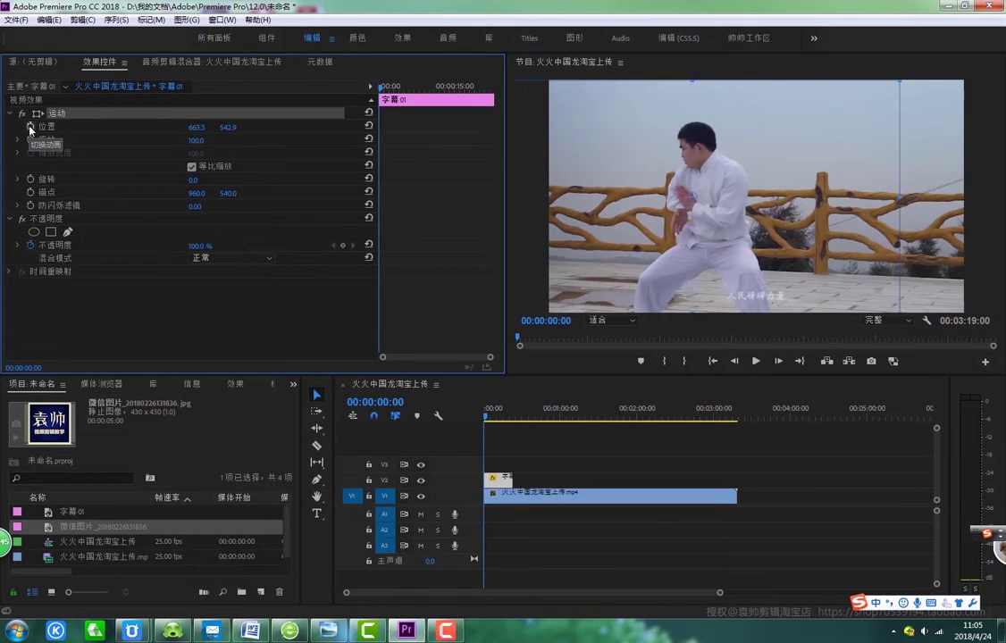
Keyframe Position X from 663.3 at the start to 2862.3 at 00:00:06:22, off-frame right.
left_click(30, 128)
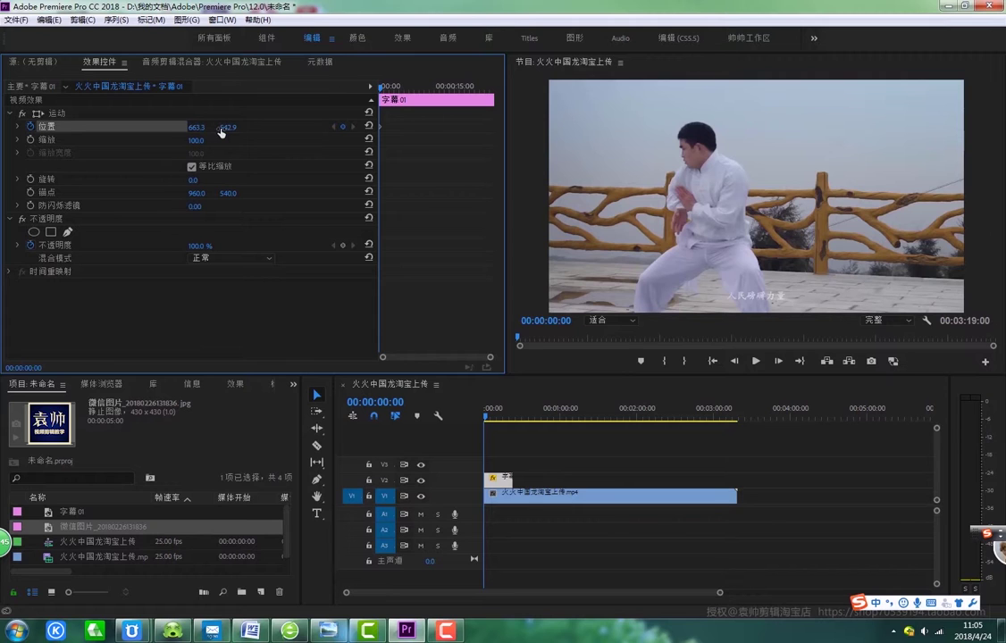
left_click_drag(487, 418, 491, 417)
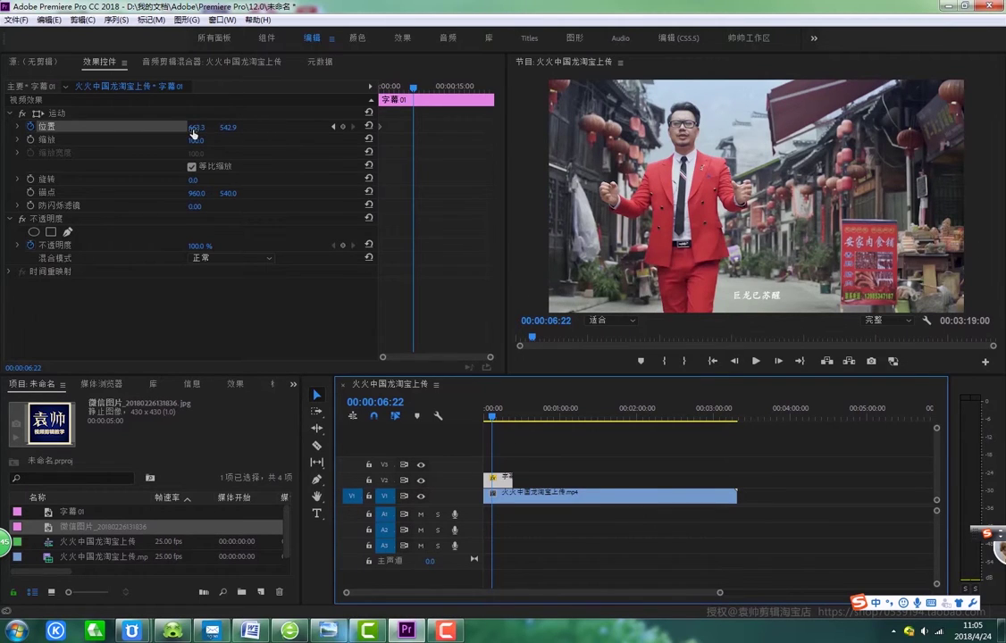
left_click_drag(192, 126, 341, 126)
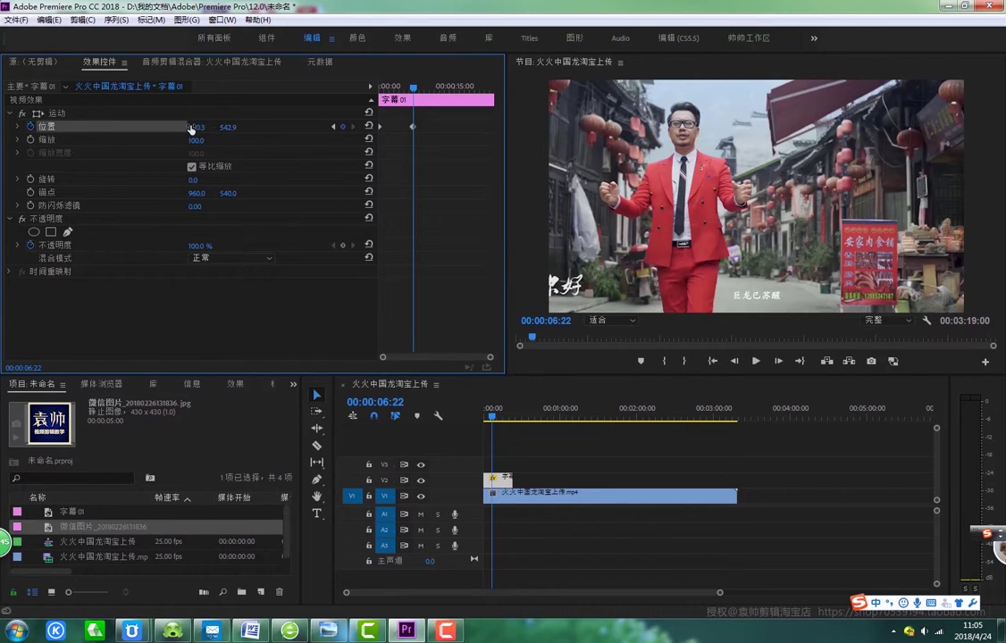
left_click_drag(191, 127, 916, 127)
left_click_drag(196, 127, 1001, 126)
left_click_drag(197, 127, 376, 127)
Play the 你好 title slide from the start to review its timing.
left_click(436, 384)
key("Home")
left_click(756, 361)
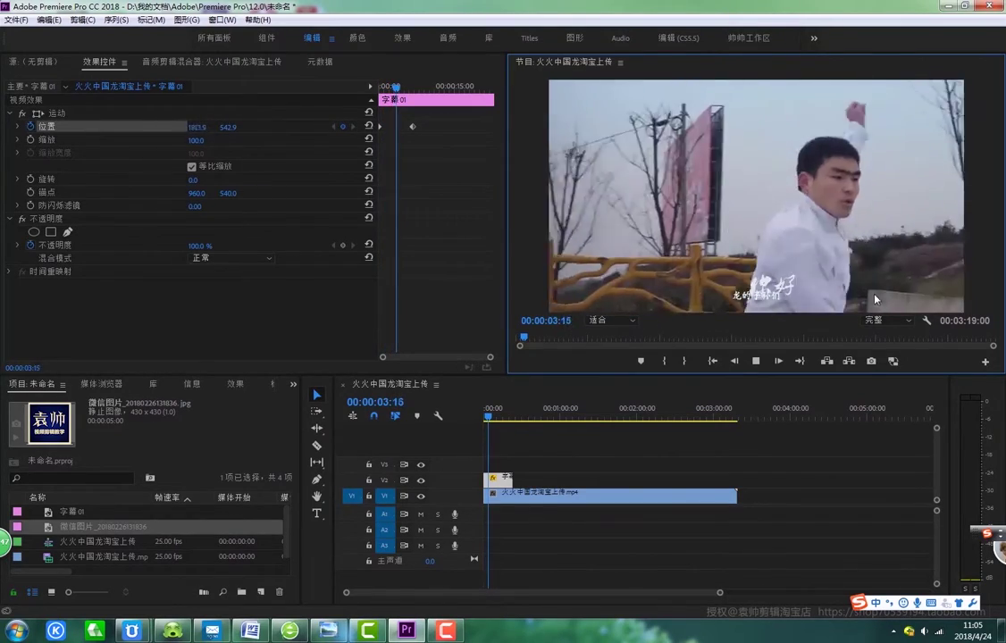
key("space")
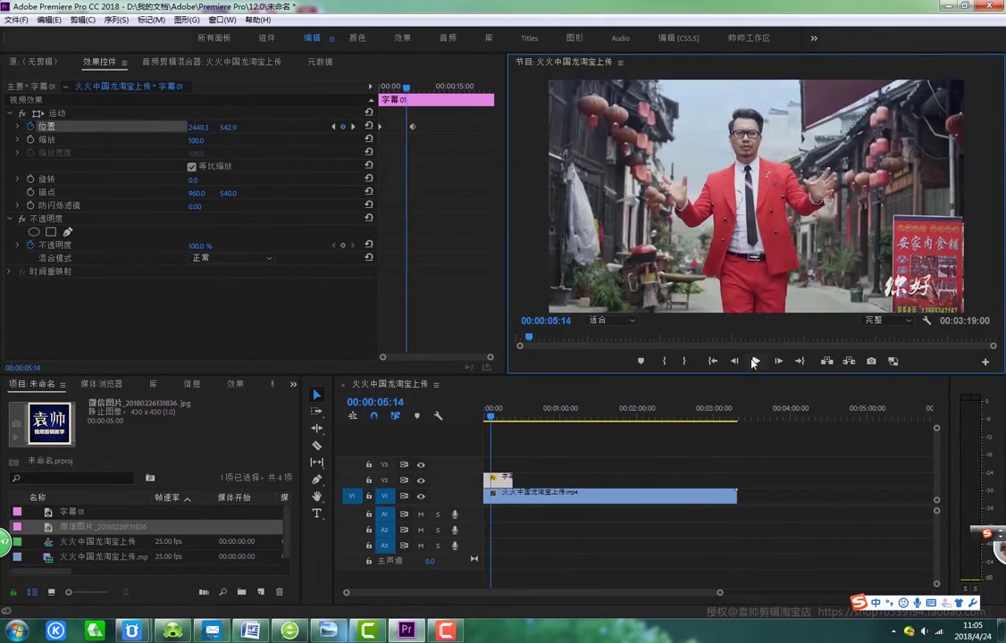
Drag the end Position keyframe earlier, to before 00:00:03:23.
left_click(379, 127)
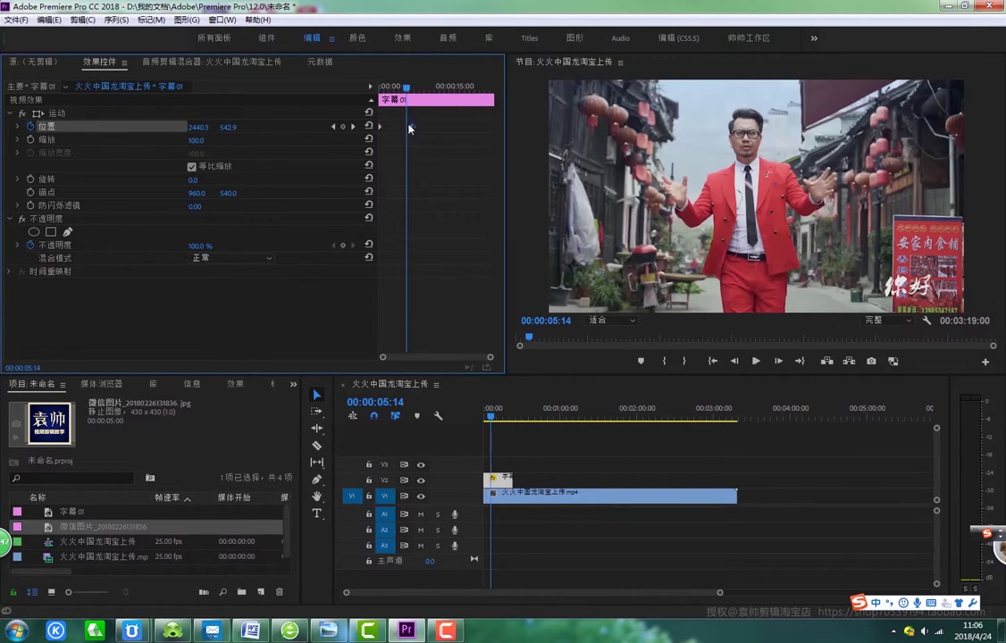
left_click_drag(492, 418, 492, 422)
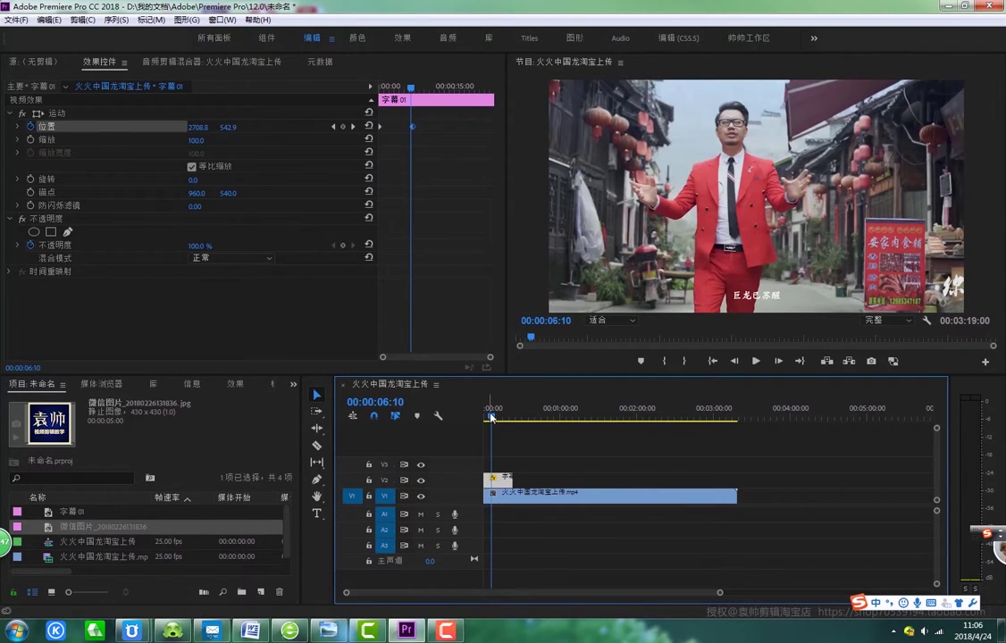
left_click_drag(491, 421, 488, 420)
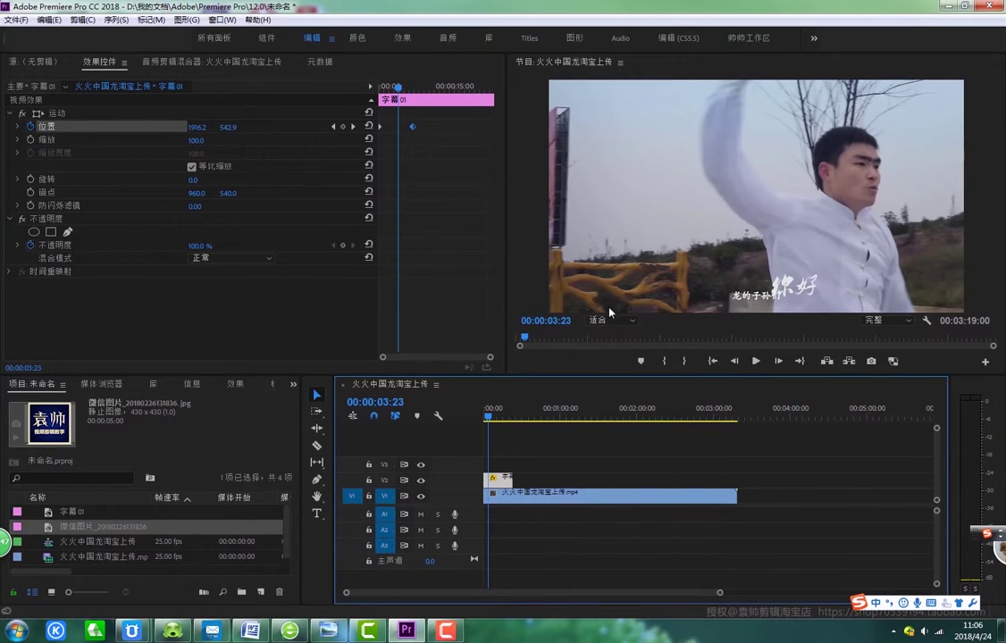
left_click_drag(412, 127, 394, 127)
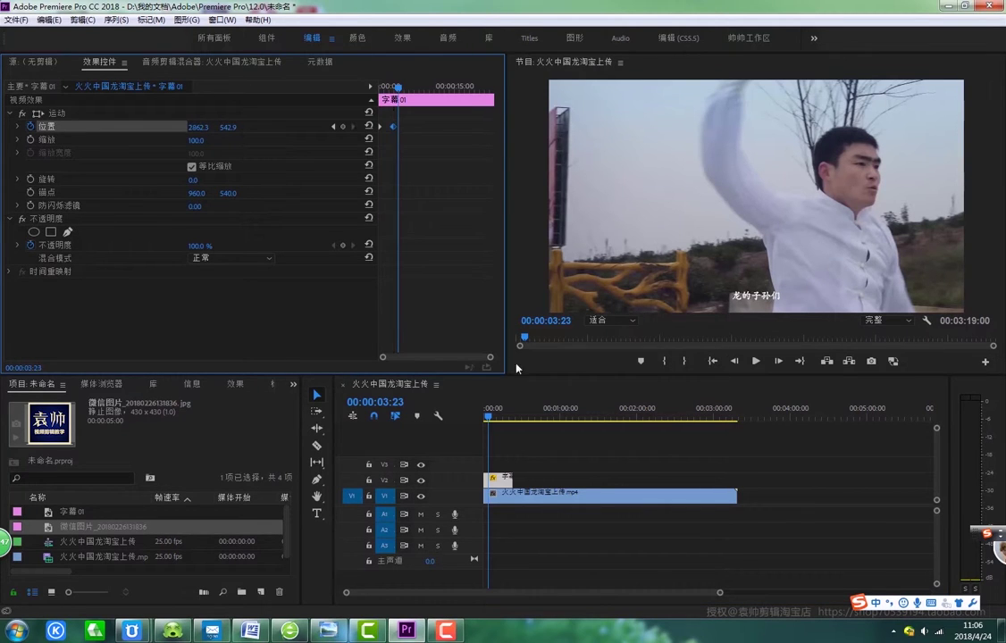
Replay the sequence from the start to check the quicker title slide.
left_click(759, 438)
key("Home")
left_click(756, 361)
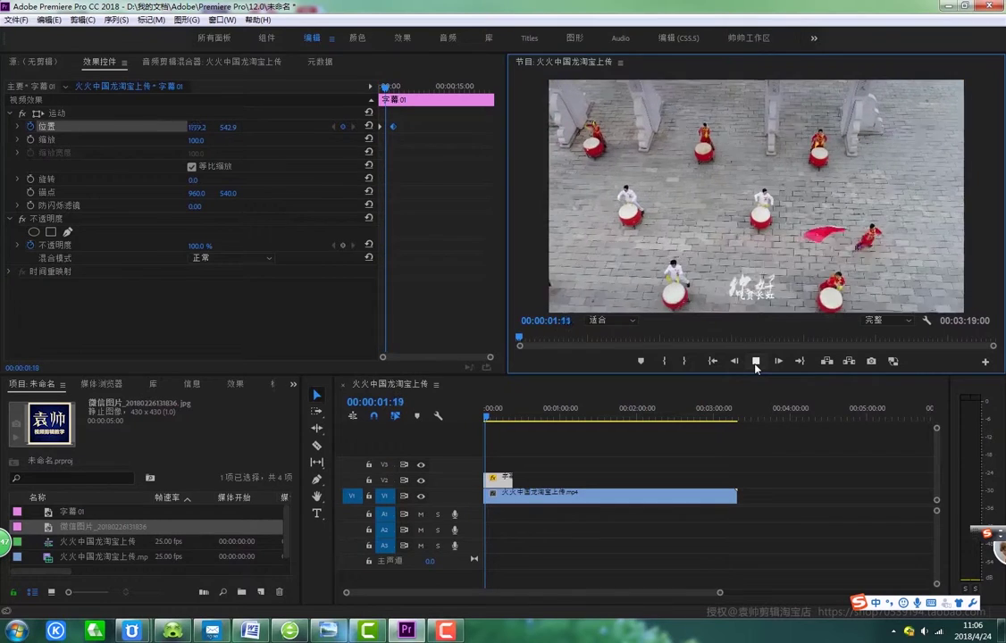
key("space")
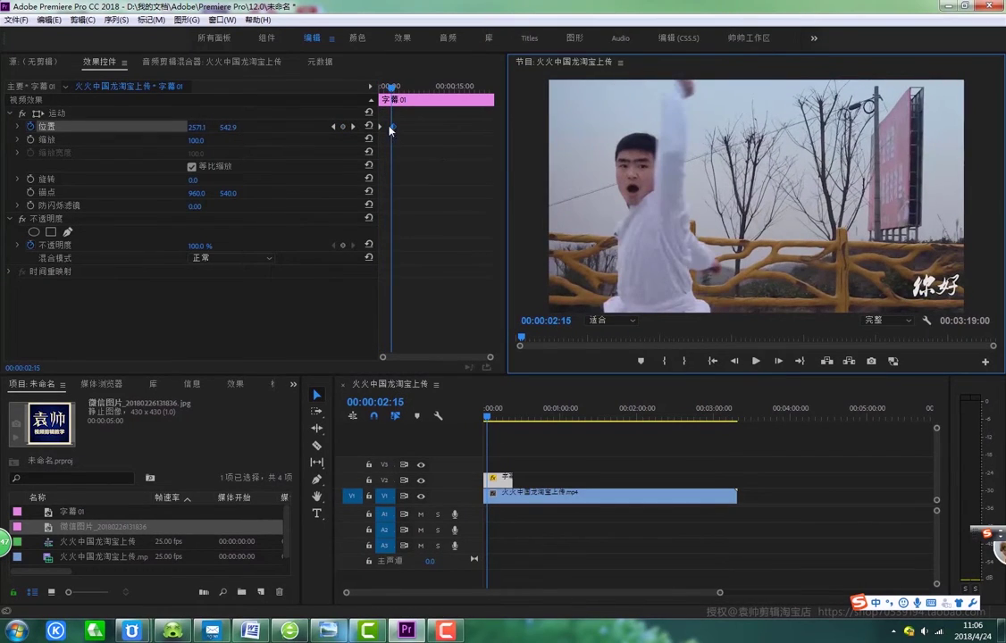
Drag the end Position keyframe later, to about 00:00:08:24, and preview from the start.
left_click_drag(391, 127, 424, 127)
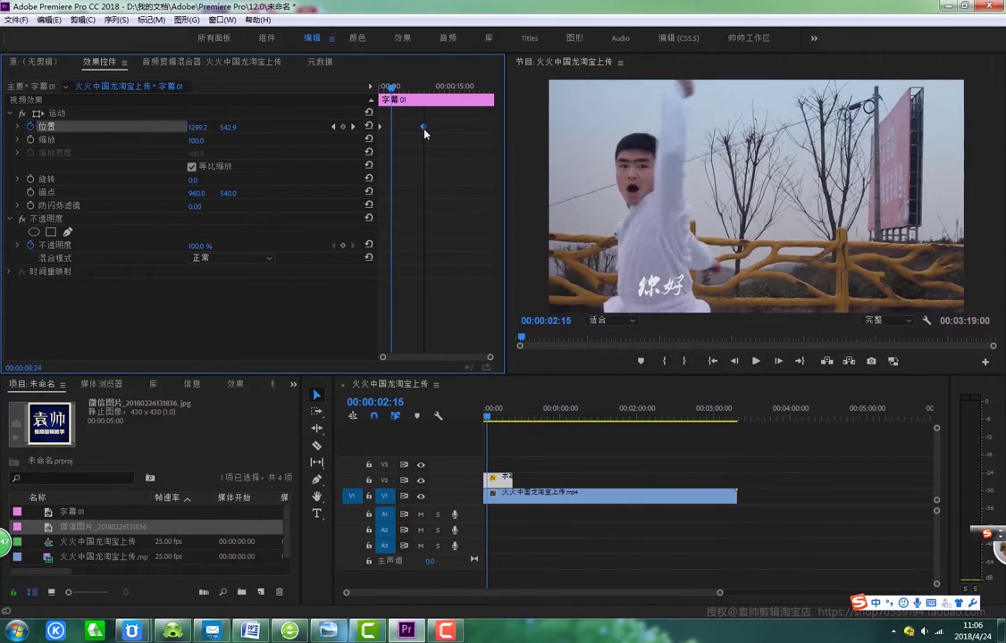
left_click(486, 412)
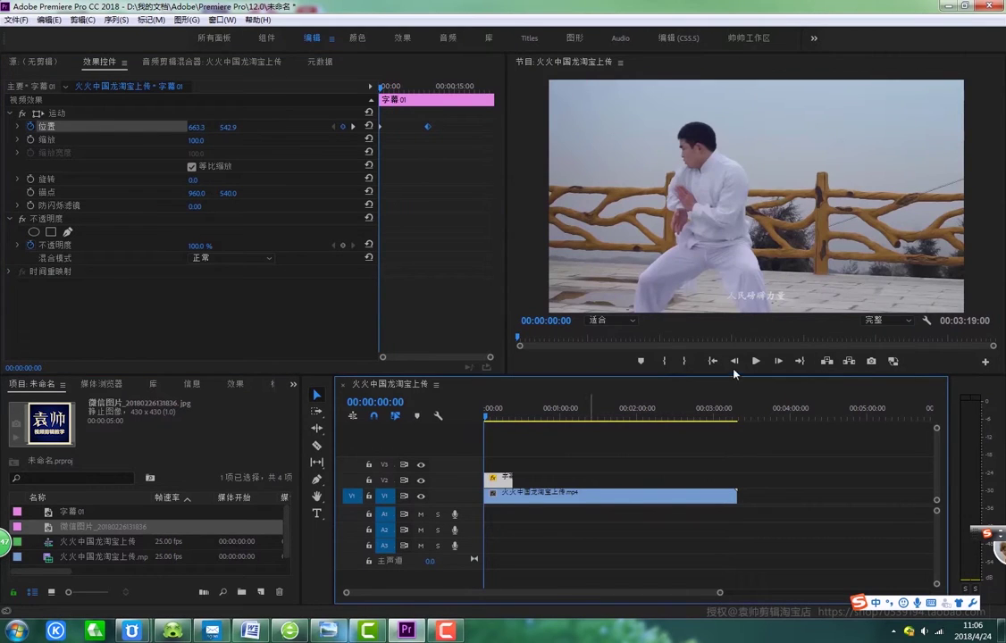
left_click(756, 361)
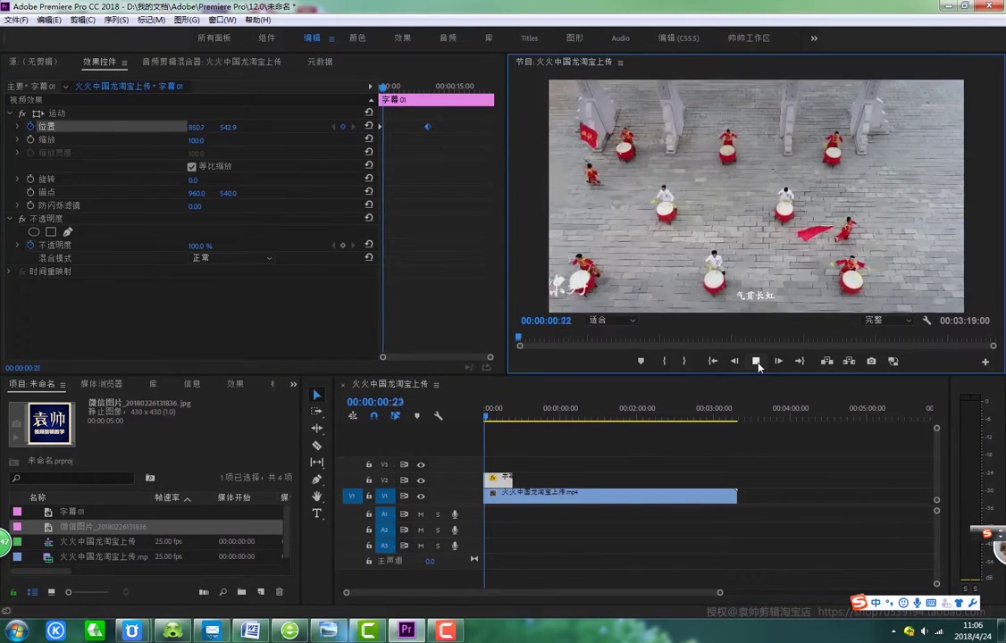